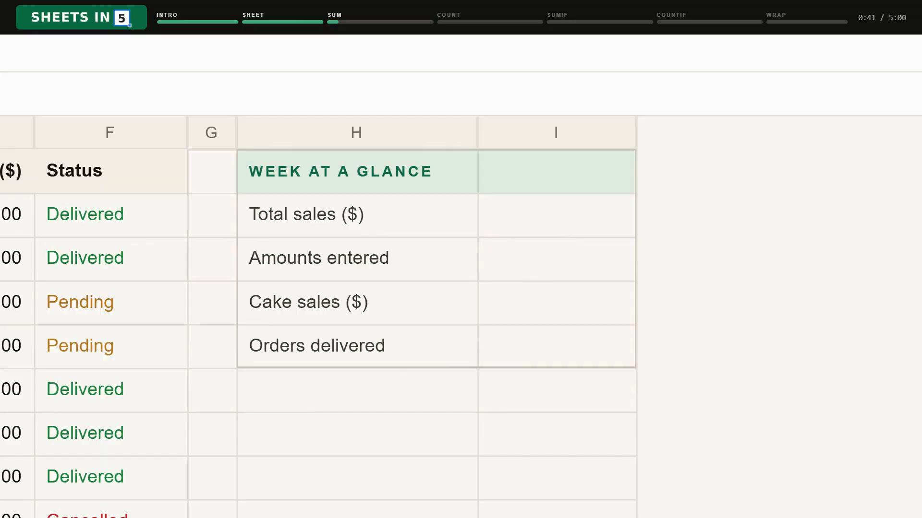
# - Enter =SUM(E2:E13) in cell I2 beside Total sales ($) to add up the Amount column
pyautogui.click(567, 223)
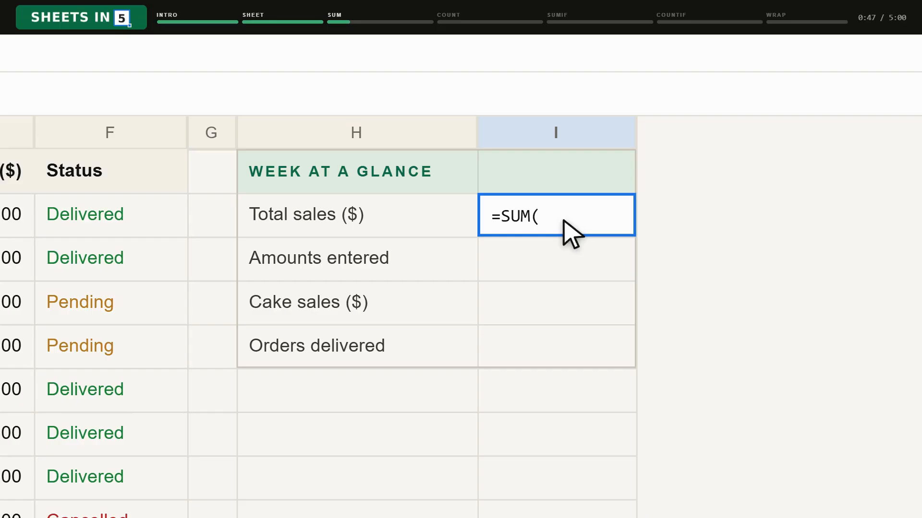
pyautogui.click(327, 108)
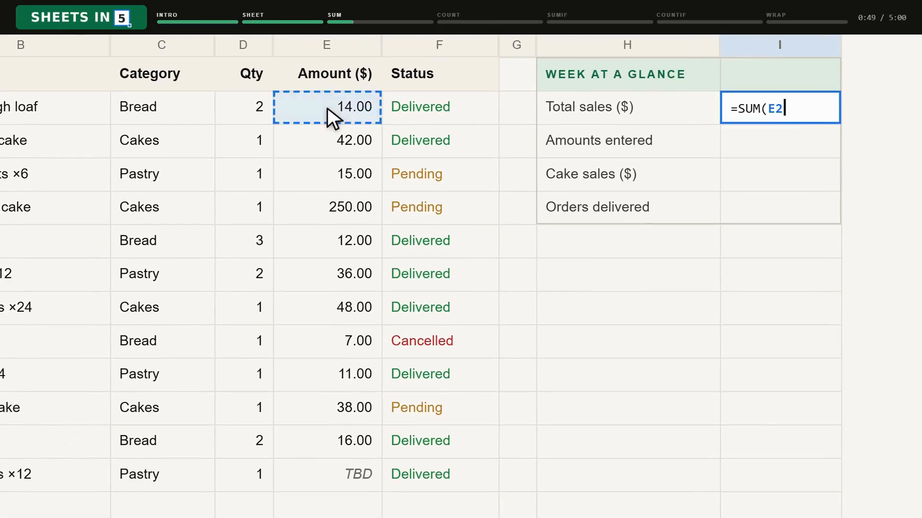
pyautogui.moveTo(327, 108); pyautogui.dragTo(329, 473)
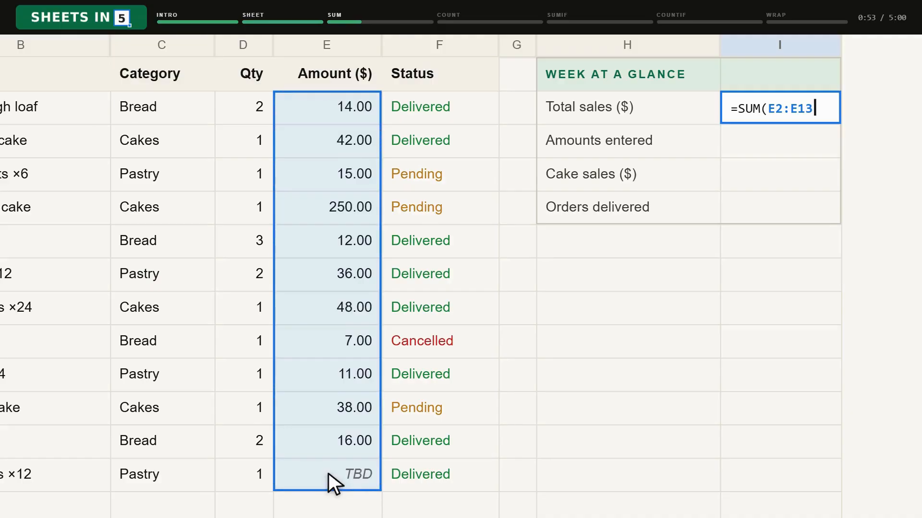
pyautogui.write(')')
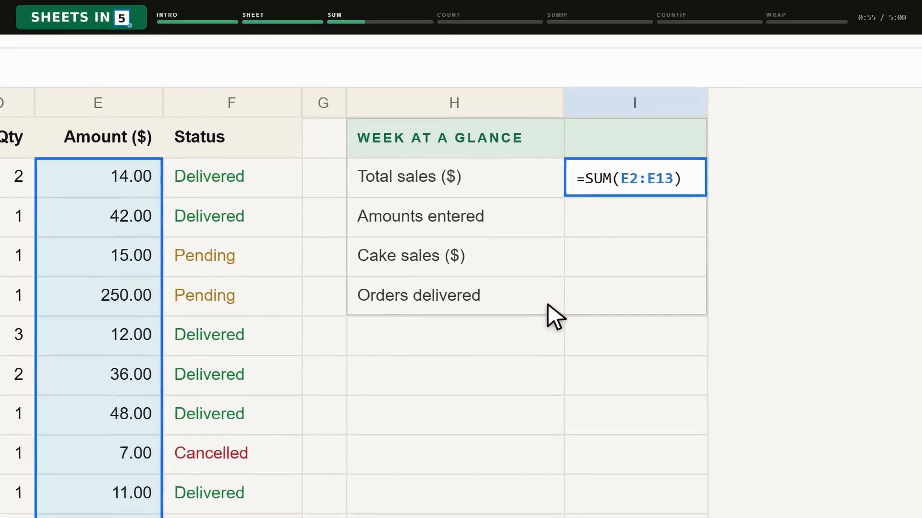
pyautogui.press('Return')
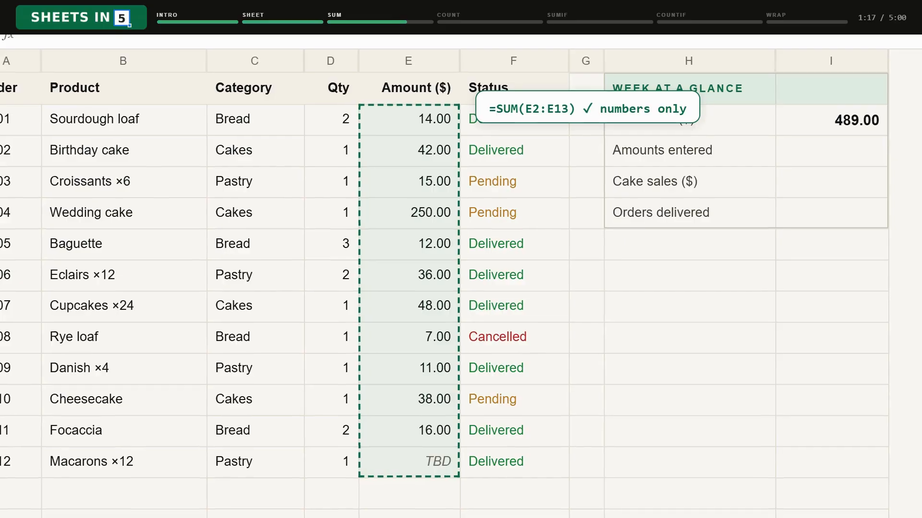
# - Change the Baguette order's amount in the Amount ($) column to 30
pyautogui.click(217, 345)
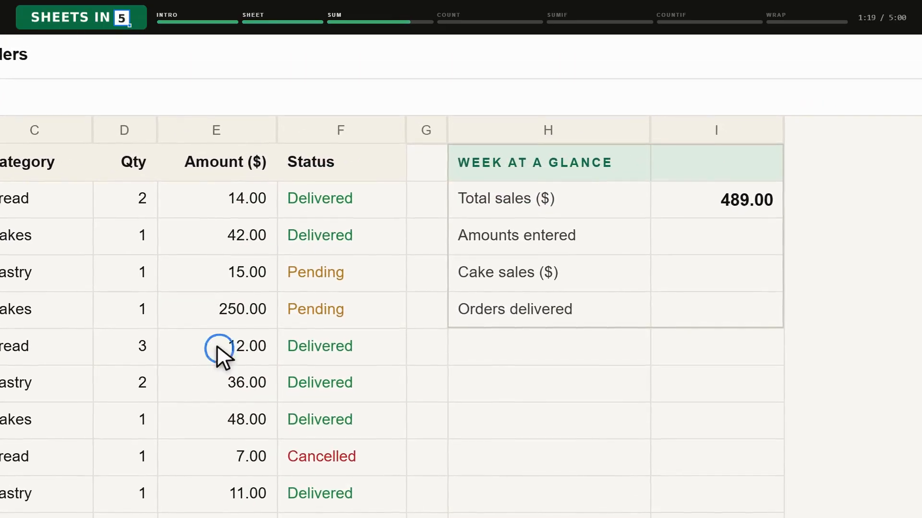
pyautogui.write('30')
pyautogui.press('Return')
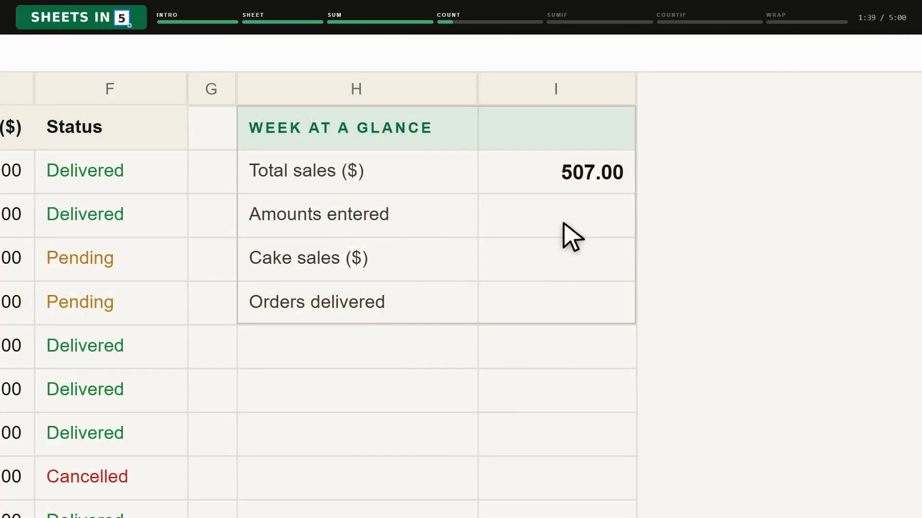
# - Enter =COUNT(E2:E13) in cell I3 beside Amounts entered to count the numeric amounts
pyautogui.doubleClick(565, 222)
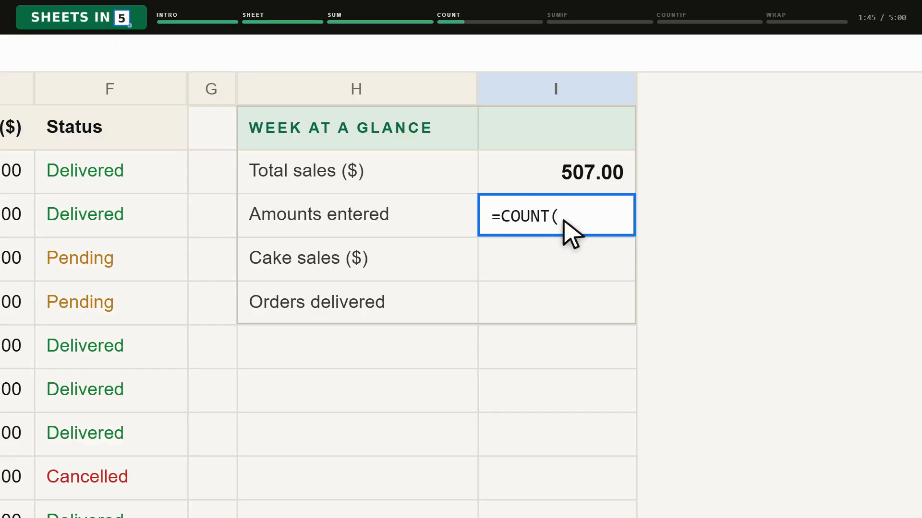
pyautogui.click(328, 107)
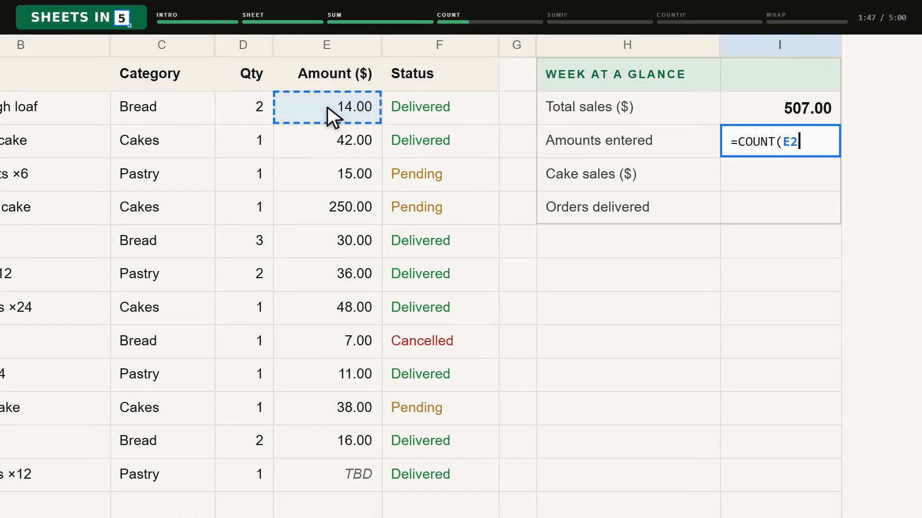
pyautogui.moveTo(327, 107); pyautogui.dragTo(328, 473)
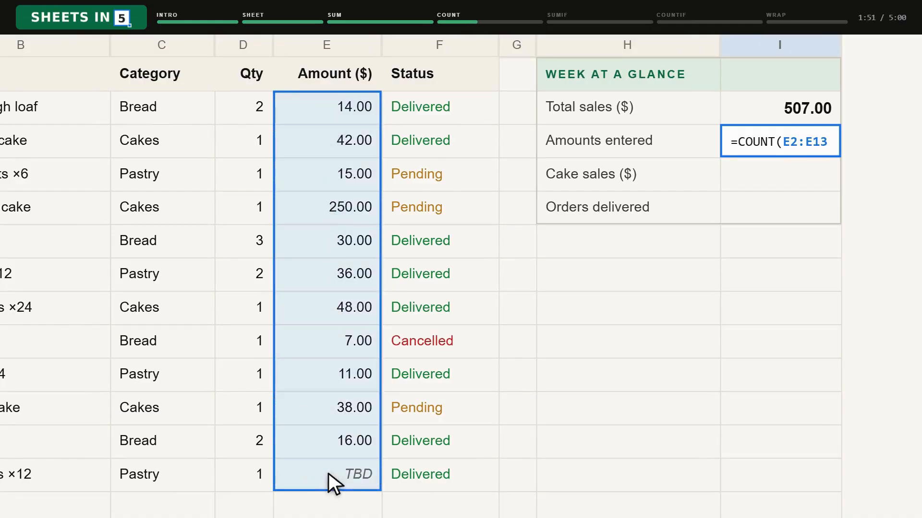
pyautogui.write(')')
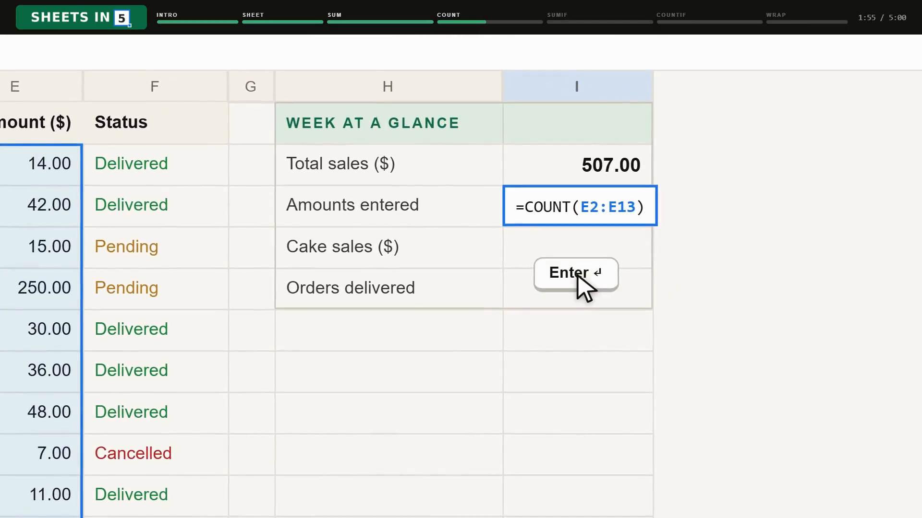
pyautogui.press('Return')
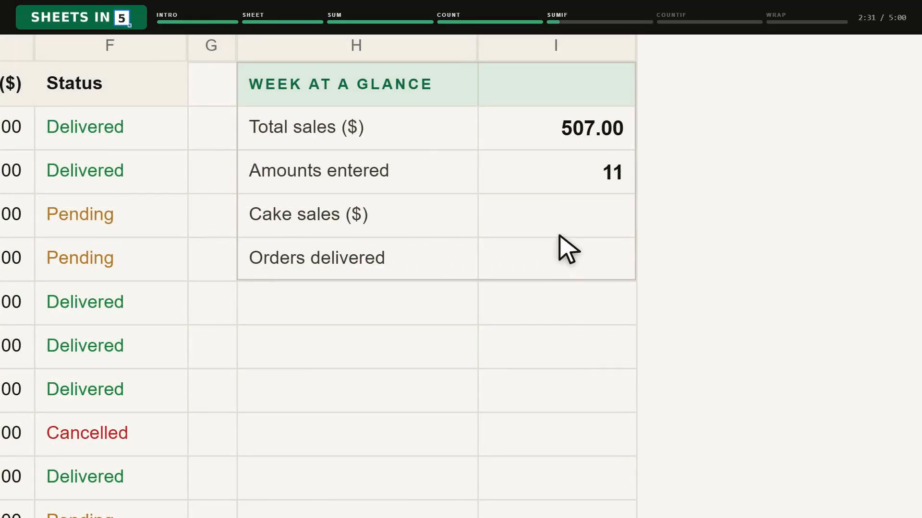
# - Enter =SUMIF(C2:C13,"Cakes",E2:E13) in cell I4 beside Cake sales ($) to total the cake amounts
pyautogui.click(566, 222)
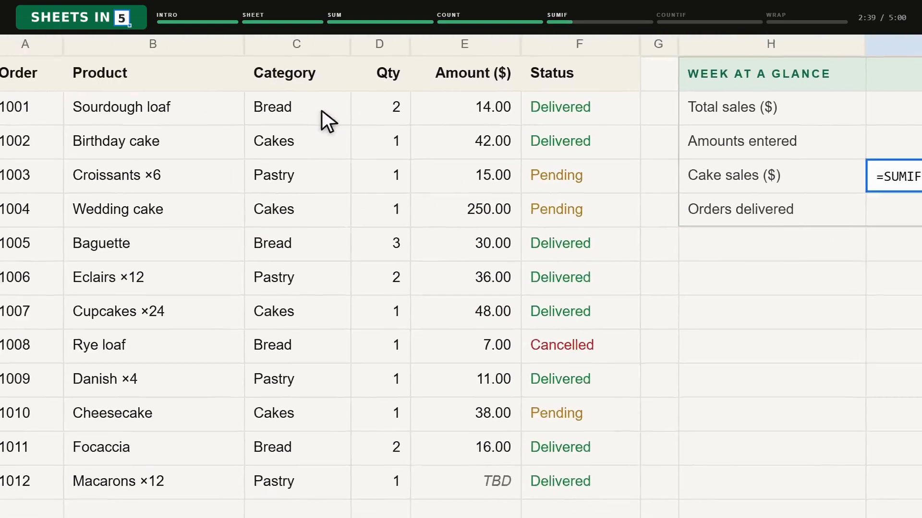
pyautogui.moveTo(296, 106); pyautogui.dragTo(325, 474)
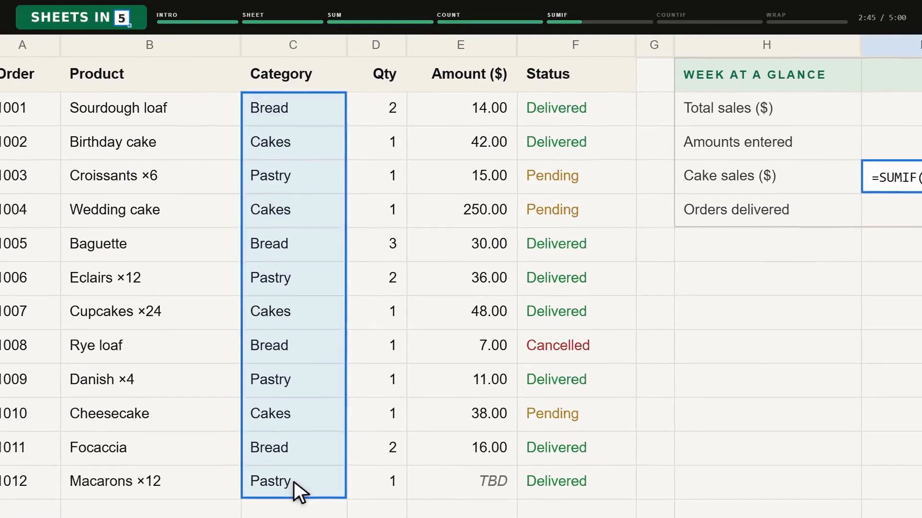
pyautogui.write(',"C')
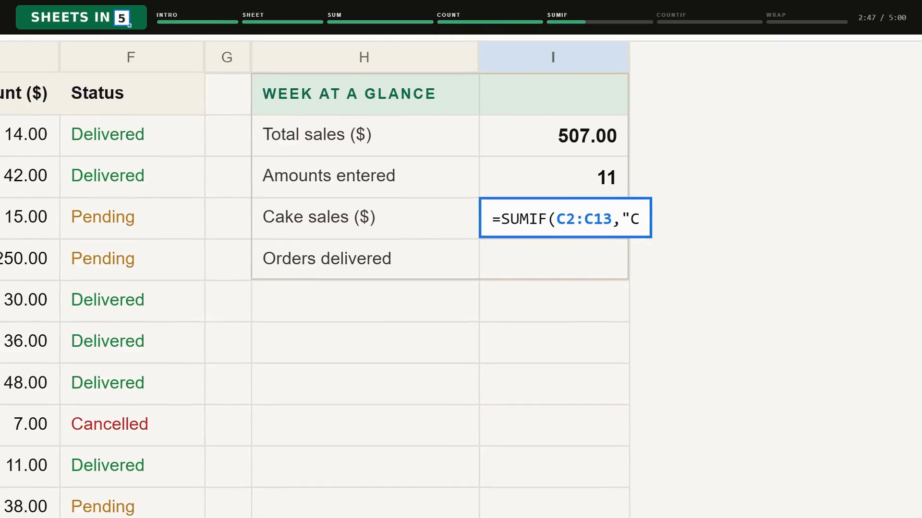
pyautogui.write('akes')
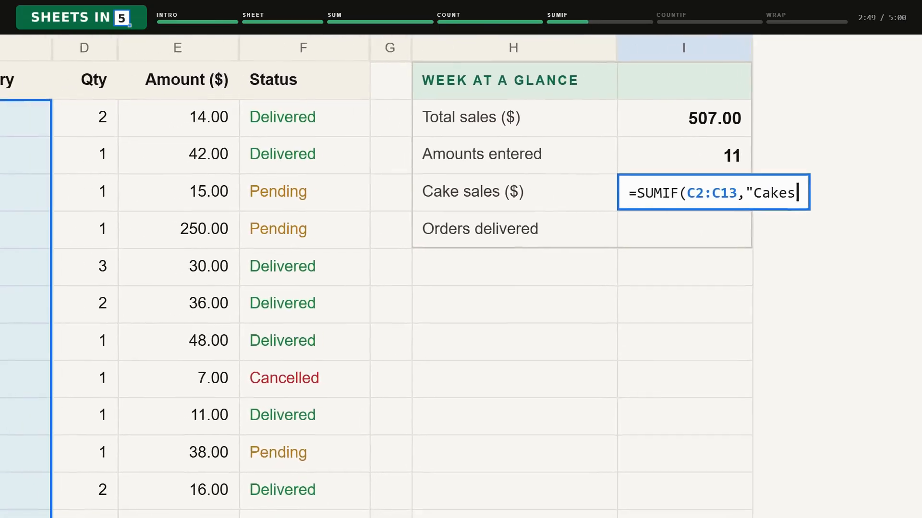
pyautogui.write('",')
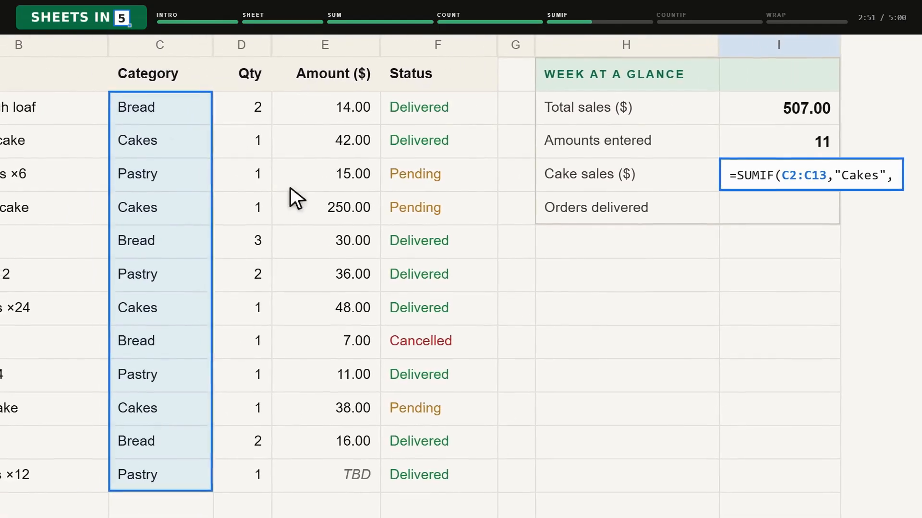
pyautogui.moveTo(327, 107); pyautogui.dragTo(328, 473)
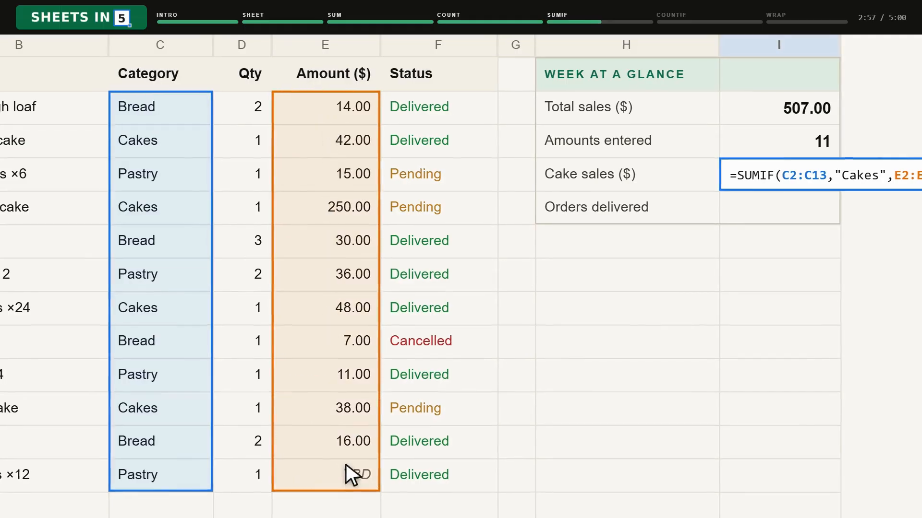
pyautogui.write(')')
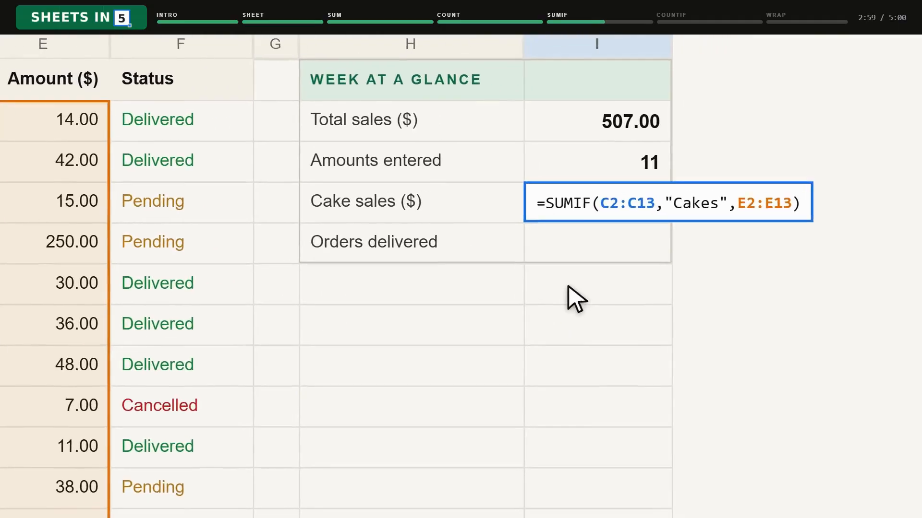
pyautogui.press('Return')
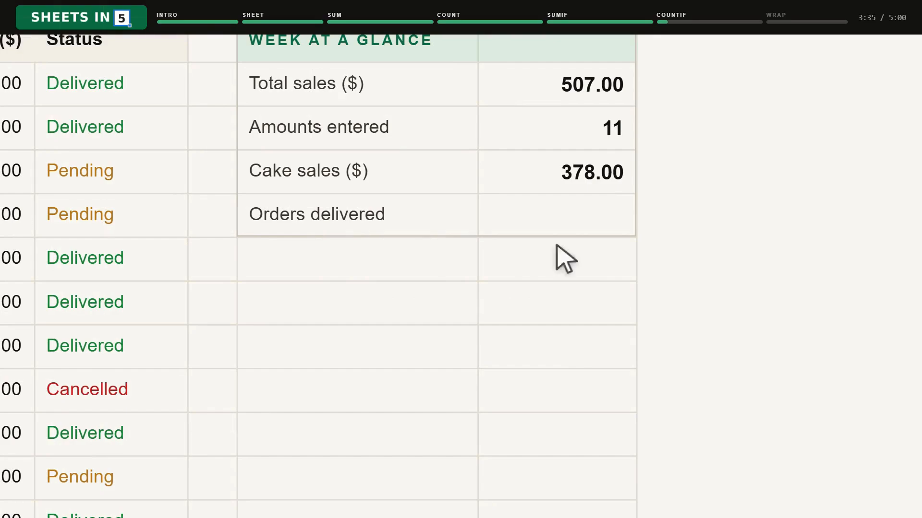
# - Enter =COUNTIF(F2:F13,"Delivered") in cell I5 beside Orders delivered to count the delivered orders
pyautogui.click(565, 222)
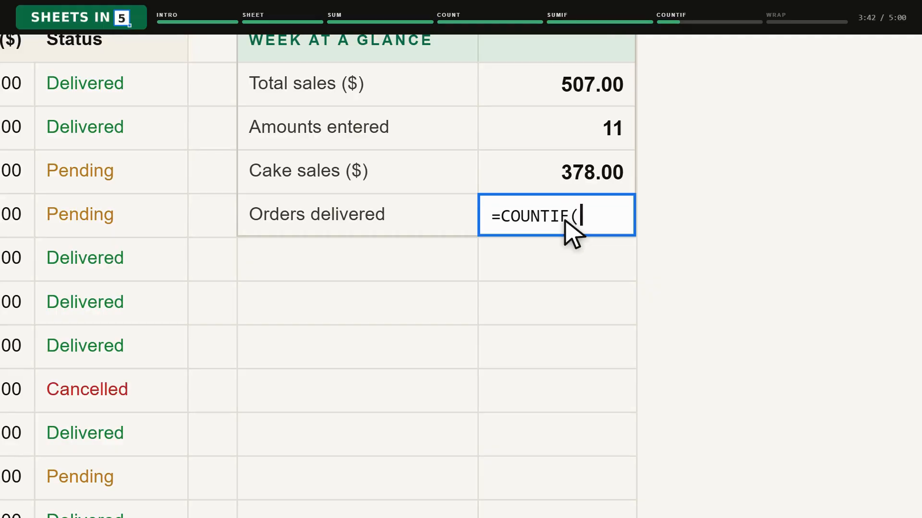
pyautogui.click(110, 83)
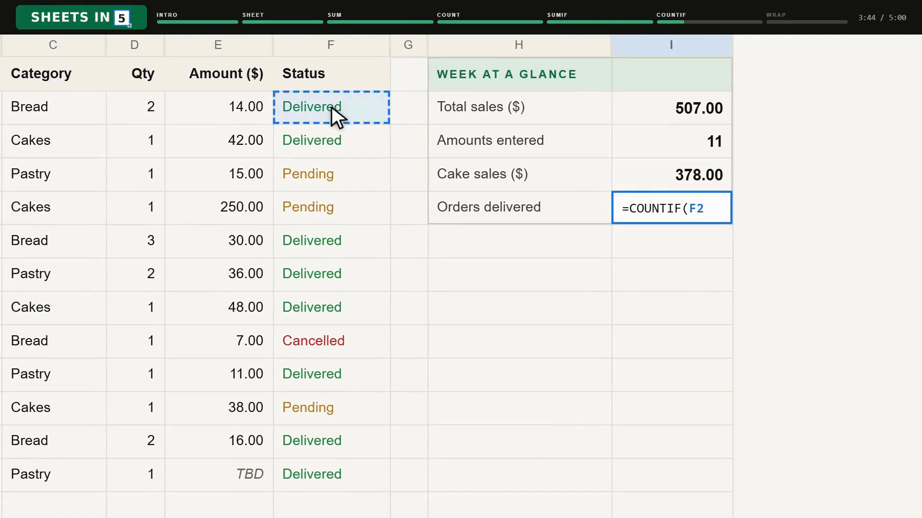
pyautogui.moveTo(331, 108); pyautogui.dragTo(331, 474)
pyautogui.write(',"')
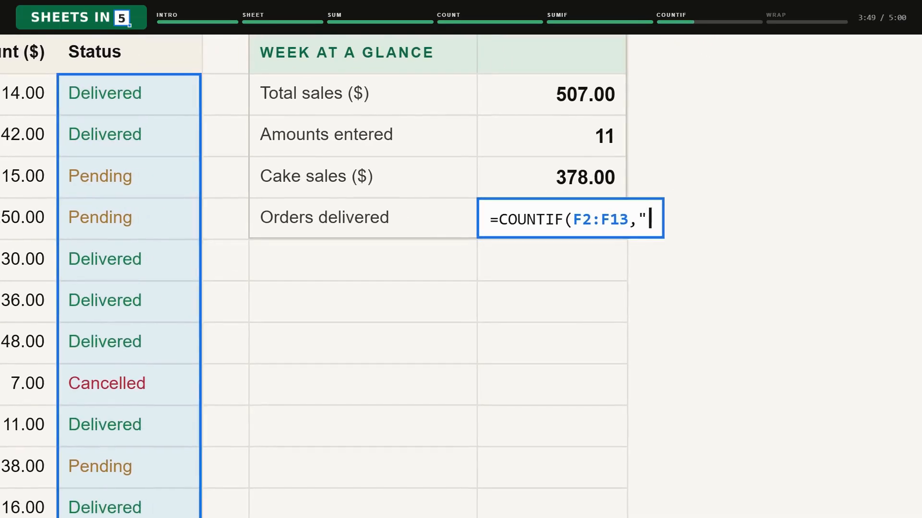
pyautogui.write('Delive')
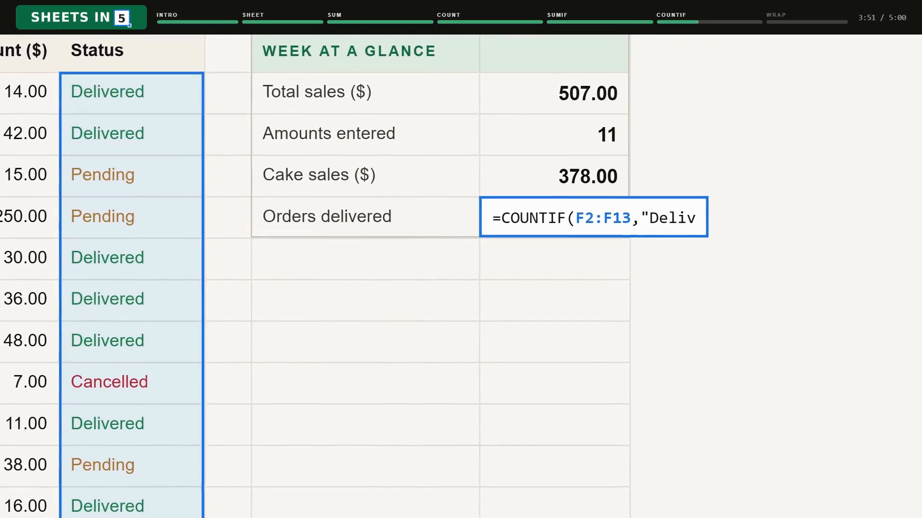
pyautogui.write('red"')
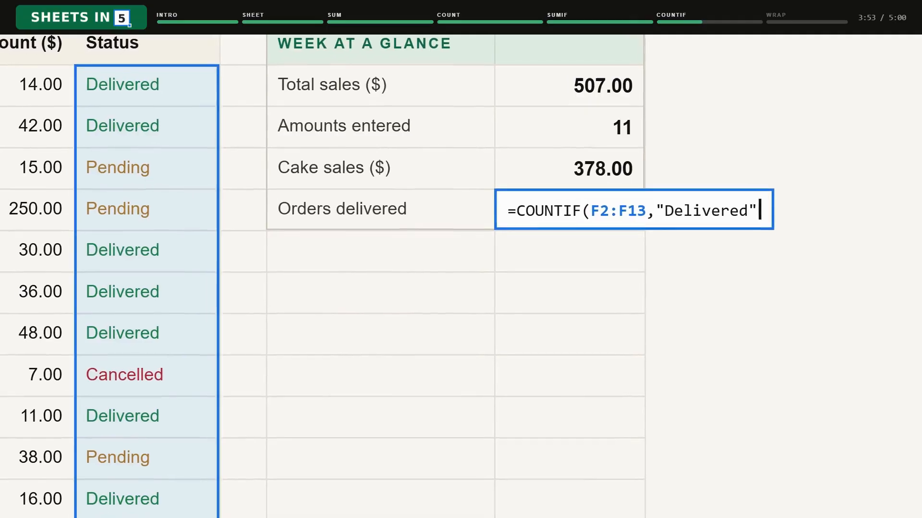
pyautogui.write(')')
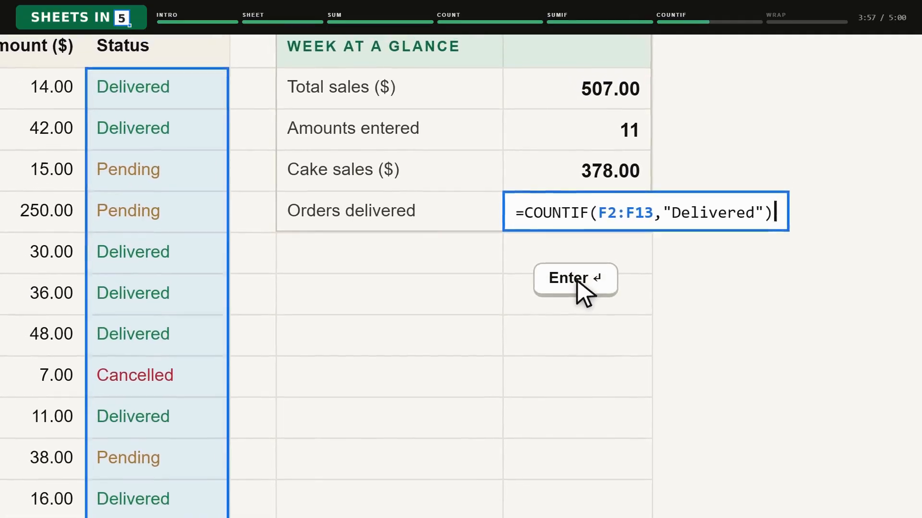
pyautogui.press('Return')
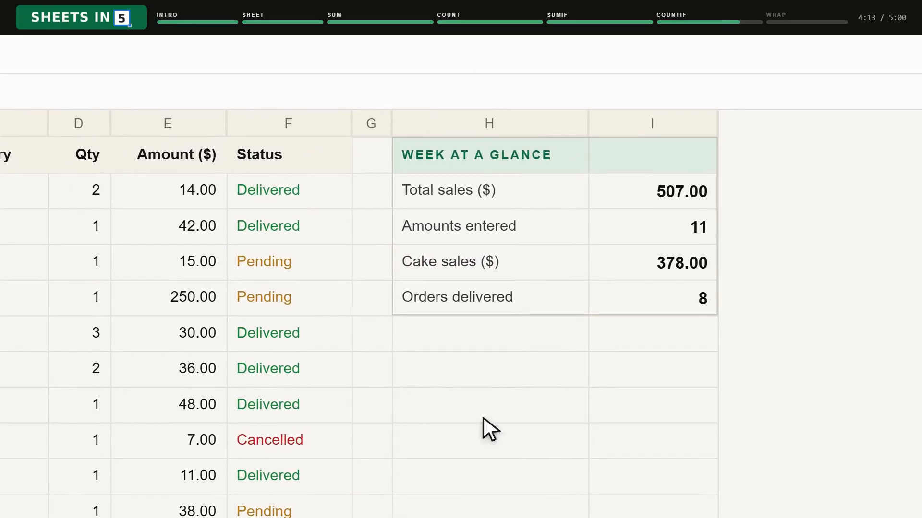
# - Change the status of the 250.00 Wedding cake order to Delivered
pyautogui.click(290, 298)
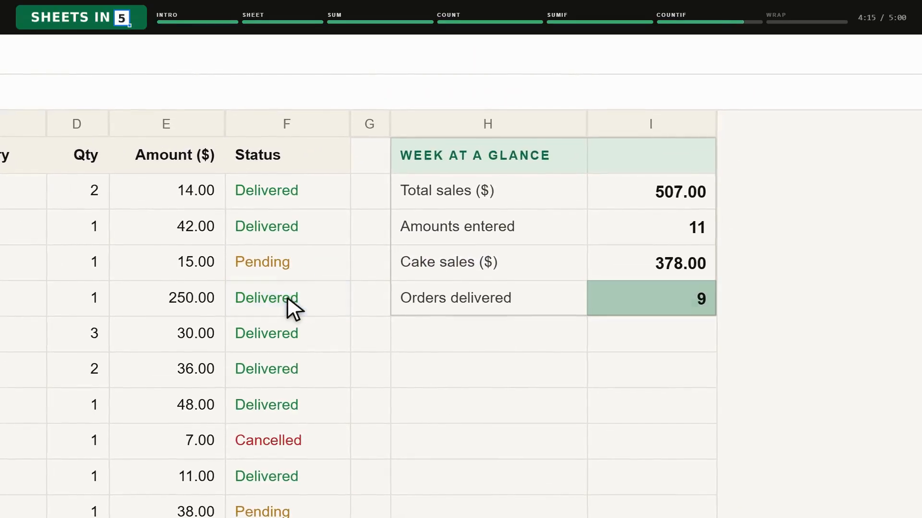